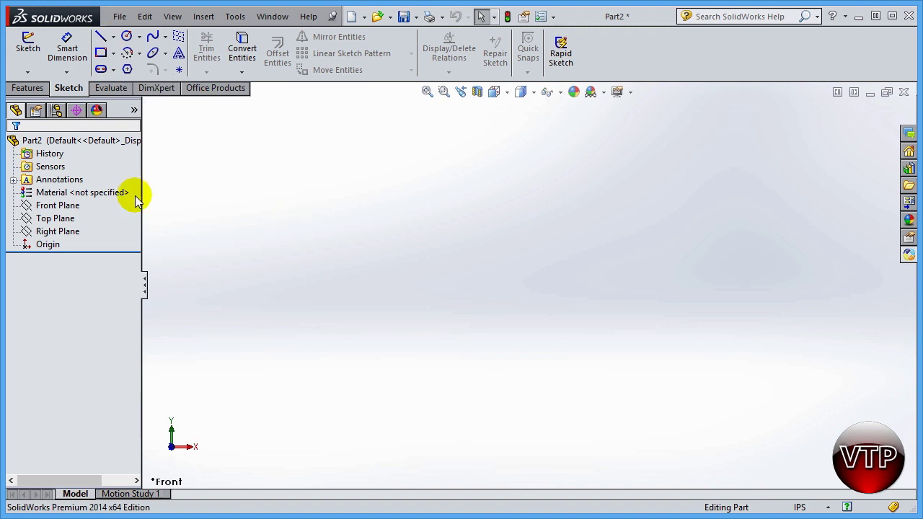
Select only the Front Plane and start a new sketch (Sketch2) on it
click(58, 205)
ctrl+click(52, 219)
click(52, 220)
click(53, 231)
click(56, 207)
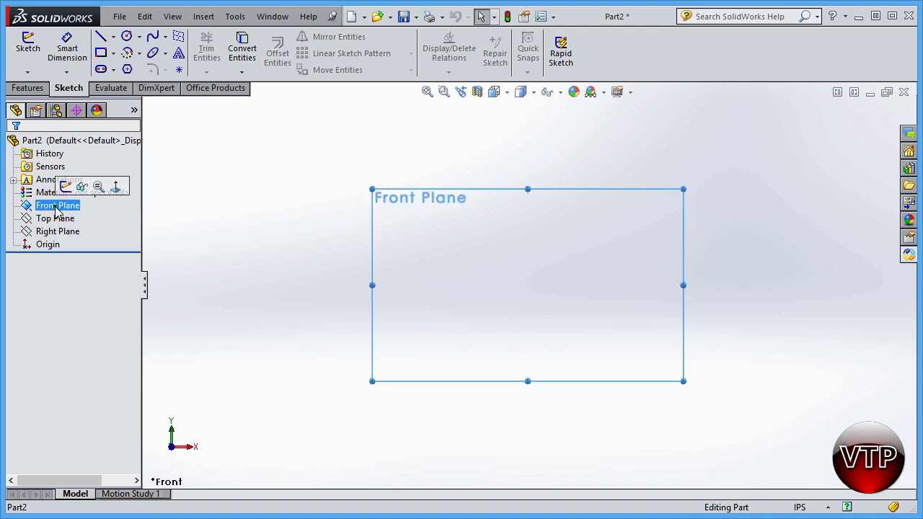
click(66, 186)
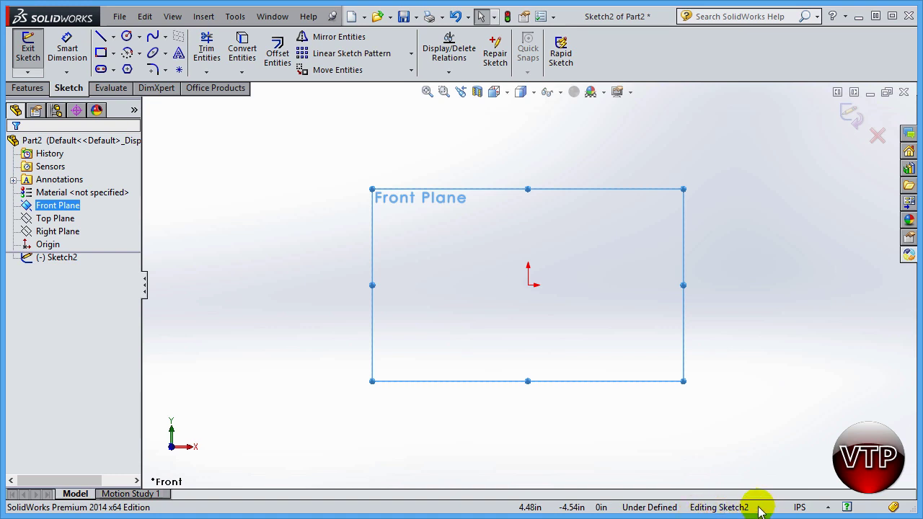
click(114, 39)
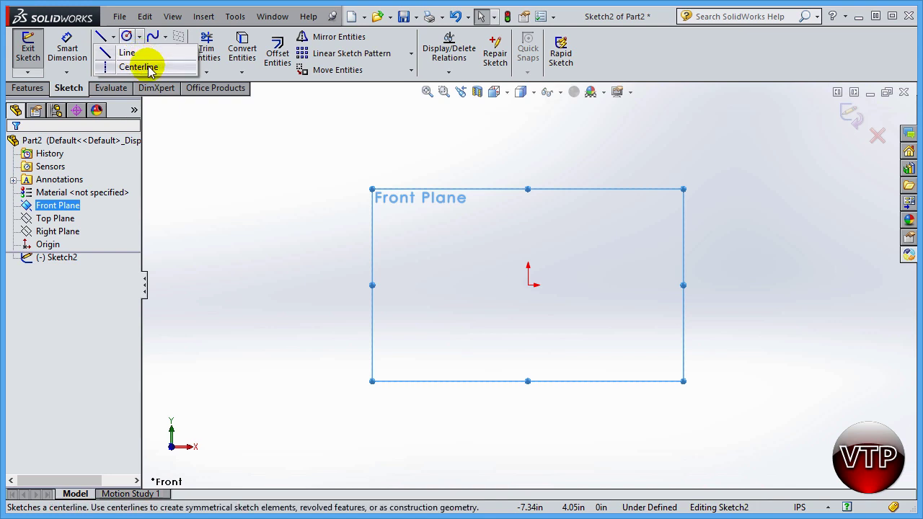
Choose the straight Line tool from the line types list
click(106, 54)
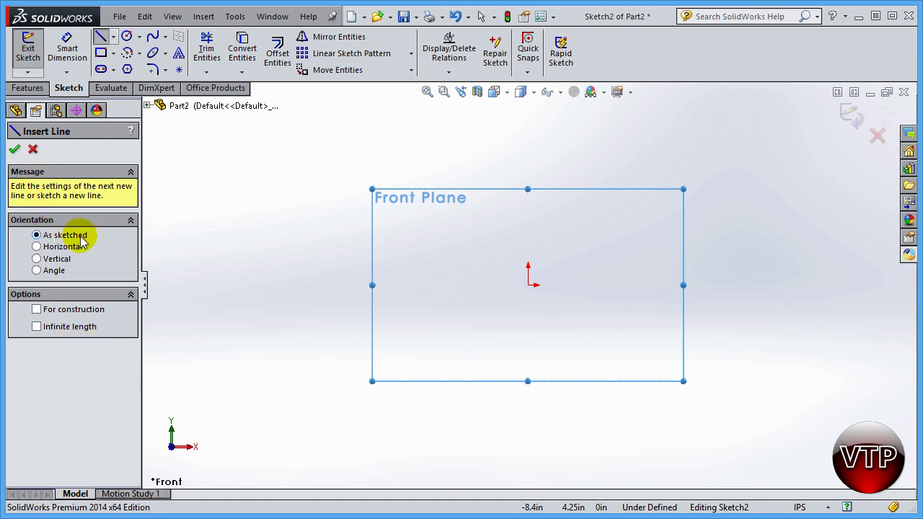
Restart the Line tool and anchor a new line at the sketch origin
click(14, 148)
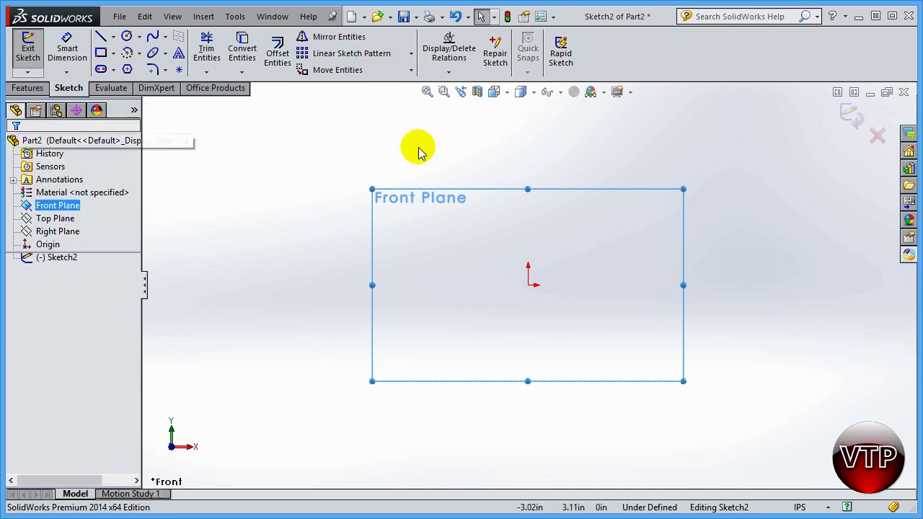
click(101, 36)
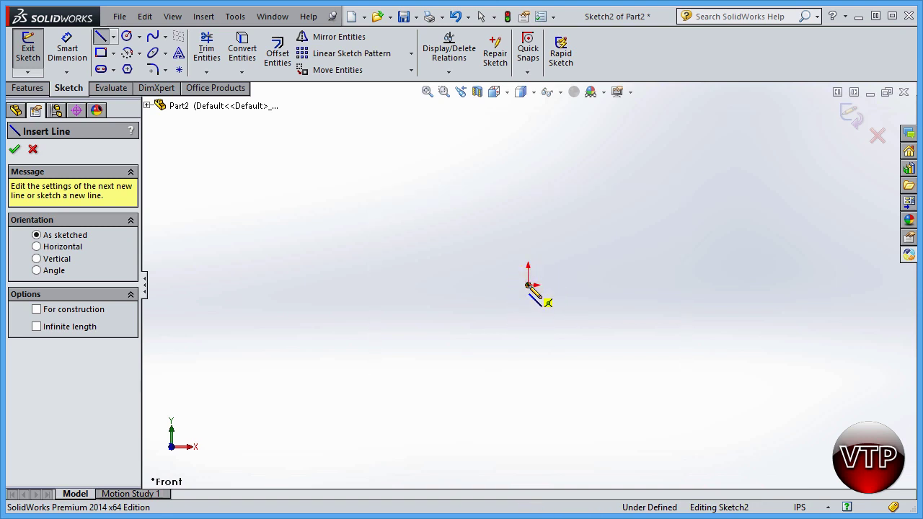
click(529, 285)
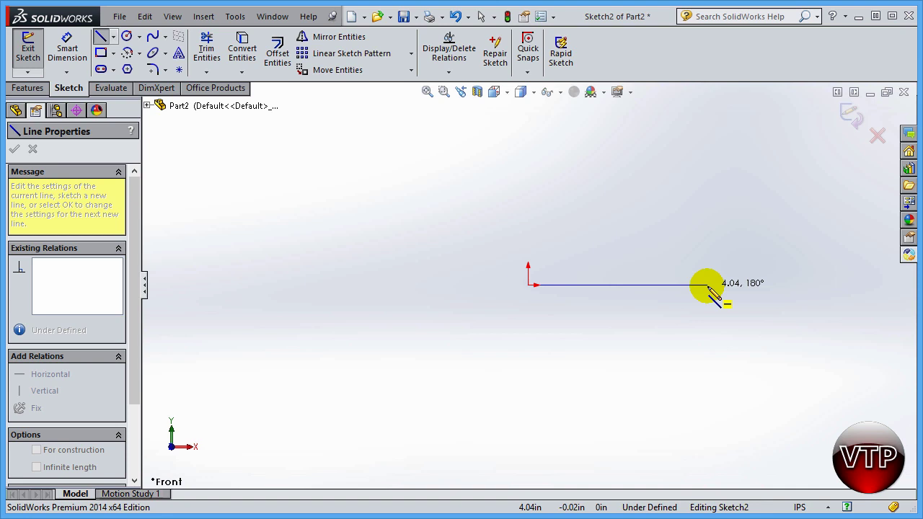
End the horizontal line about 4.04 to the right of the origin
click(707, 285)
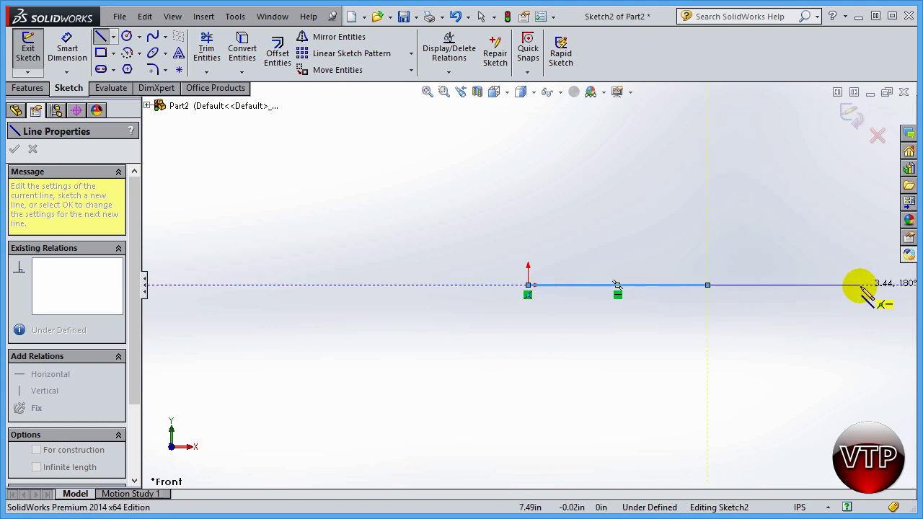
Draw a vertical line downward, then a 45° line about 1.98 rising up-right
click(707, 373)
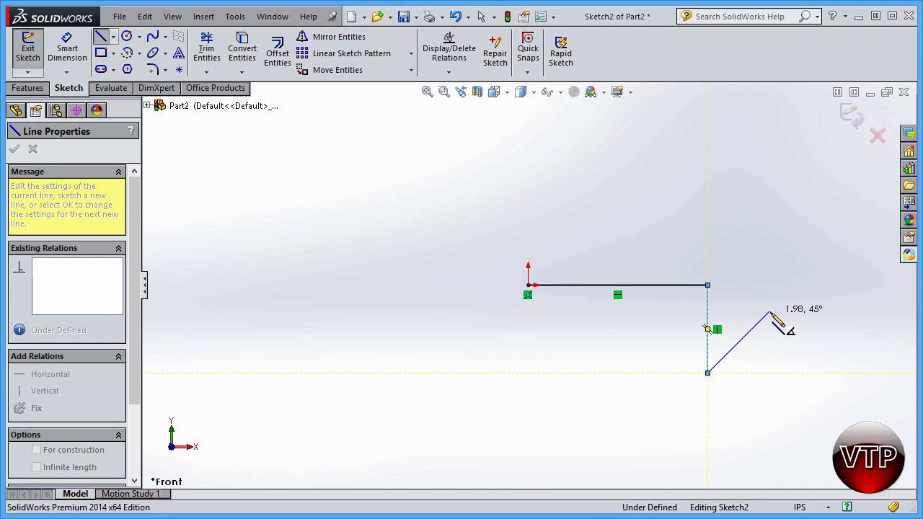
click(769, 311)
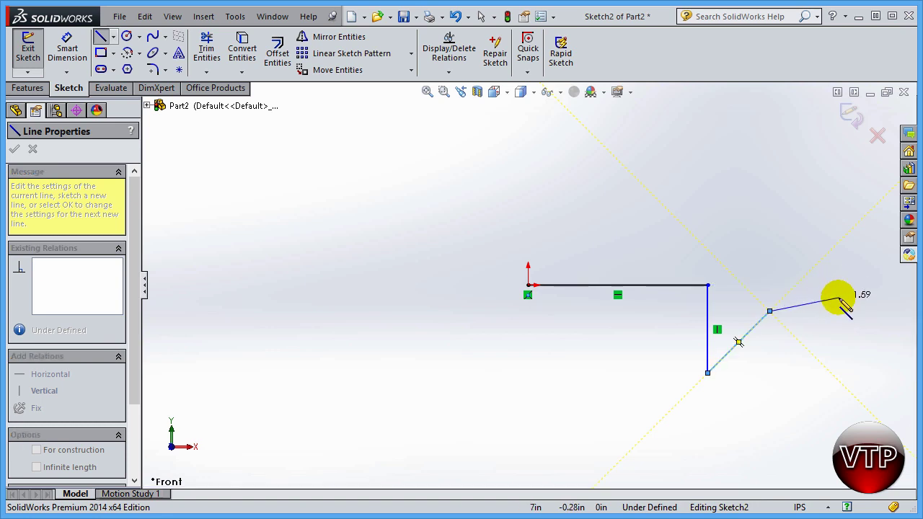
right_click(836, 299)
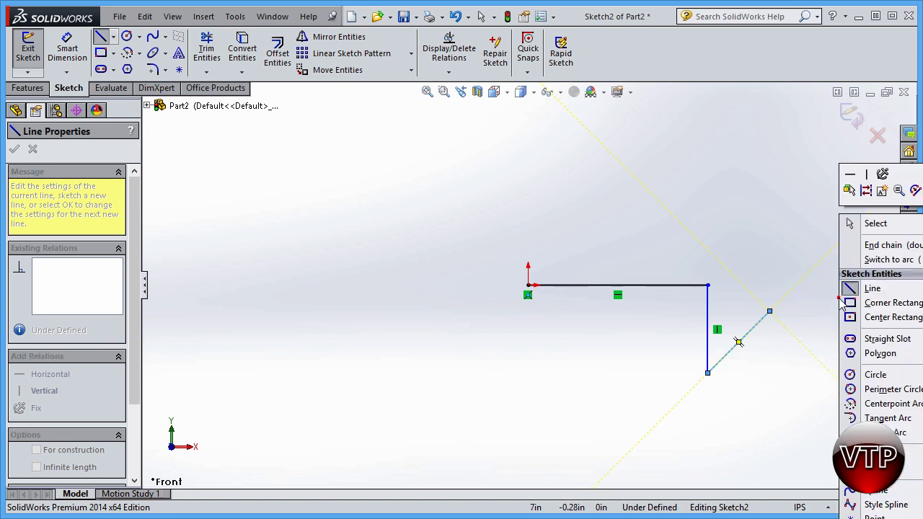
End the Line tool with Select from the shortcut menu
click(875, 225)
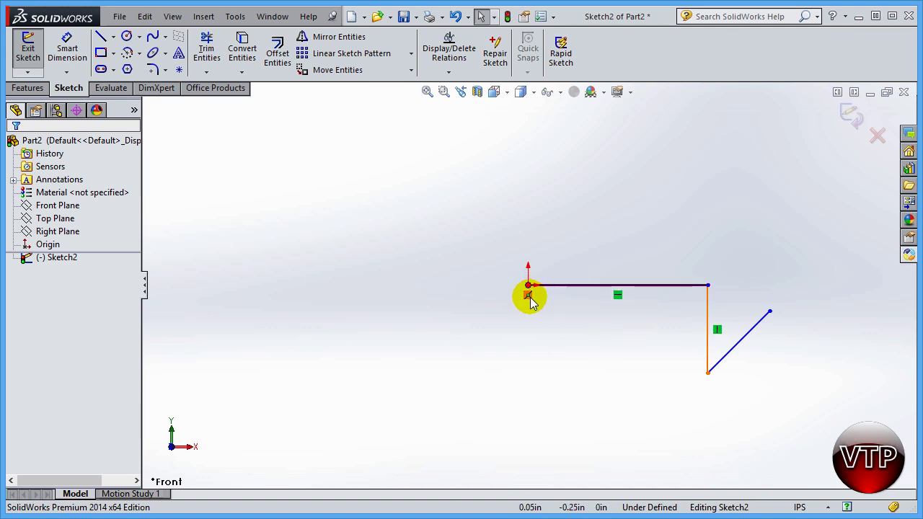
mouse_move(530, 303)
mouse_move(618, 300)
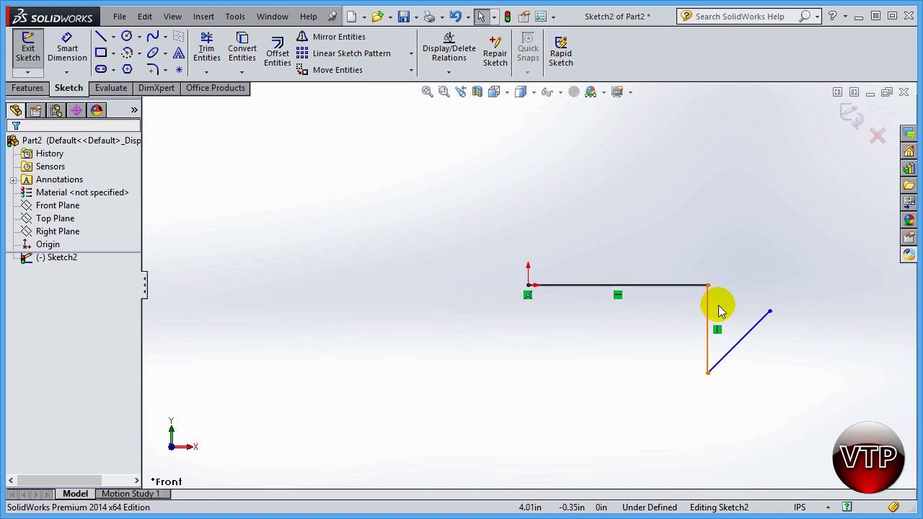
mouse_move(720, 336)
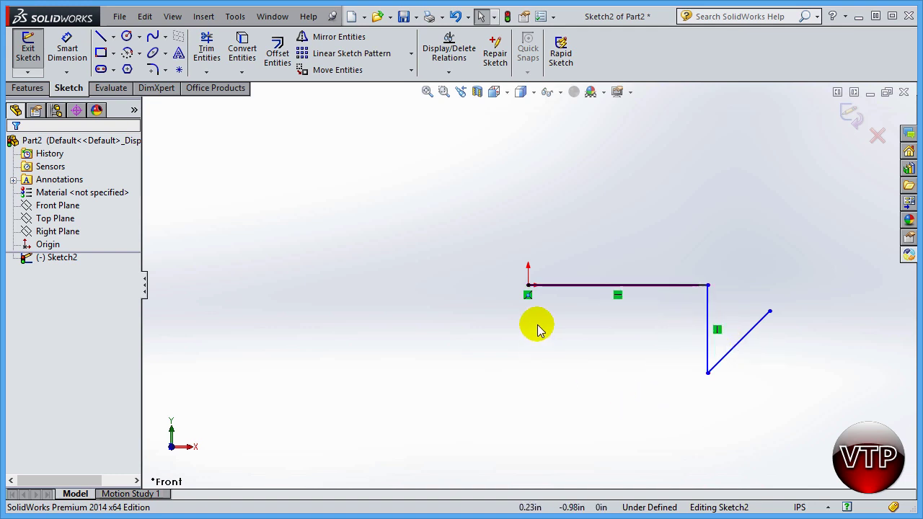
click(717, 331)
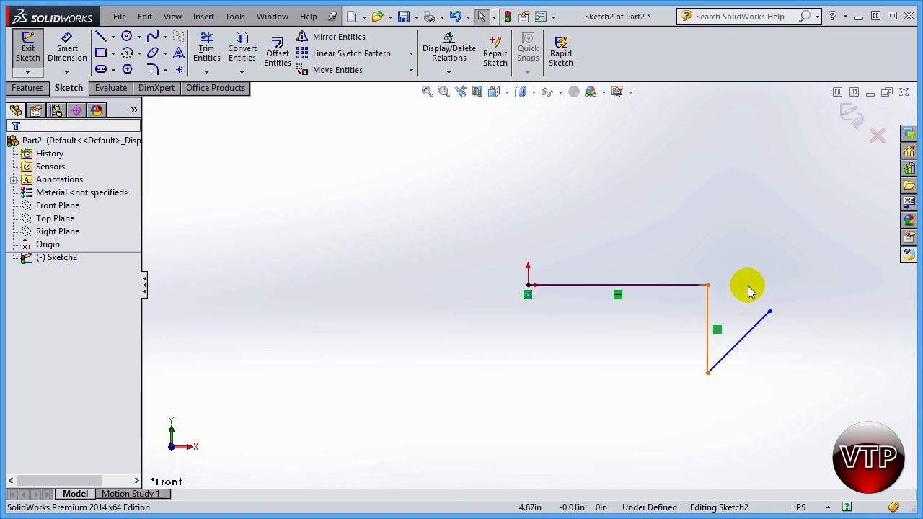
click(784, 381)
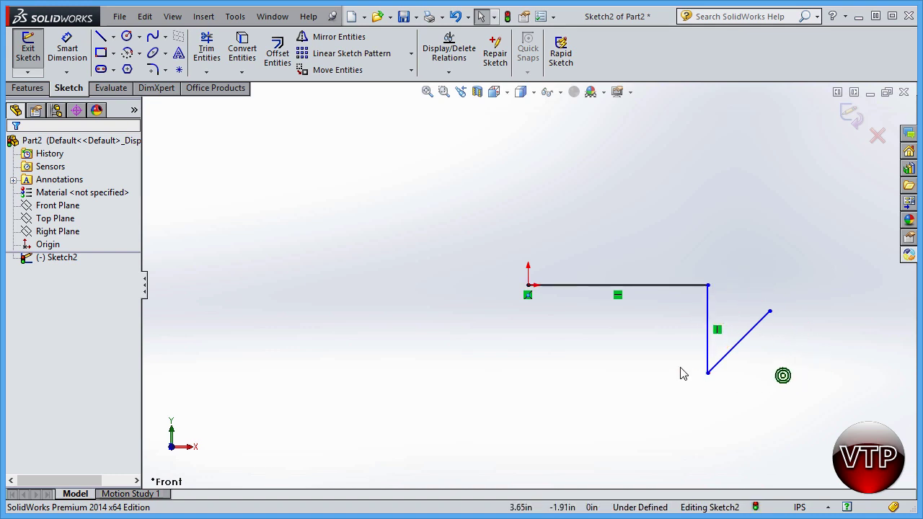
click(651, 292)
click(563, 387)
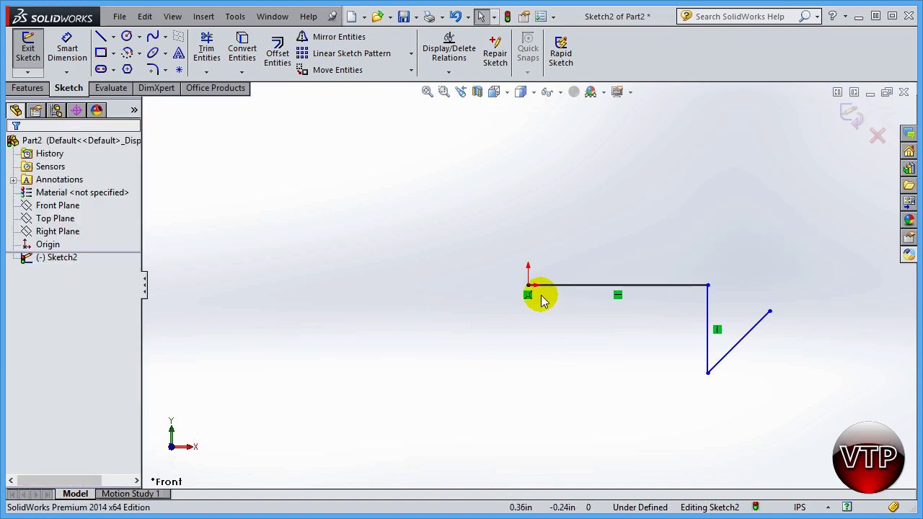
click(529, 287)
mouse_move(529, 286)
mouse_down()
mouse_move(552, 235)
mouse_move(348, 243)
mouse_move(435, 334)
mouse_move(498, 219)
mouse_move(456, 253)
mouse_move(594, 325)
mouse_move(406, 245)
mouse_move(529, 346)
mouse_move(582, 294)
mouse_up()
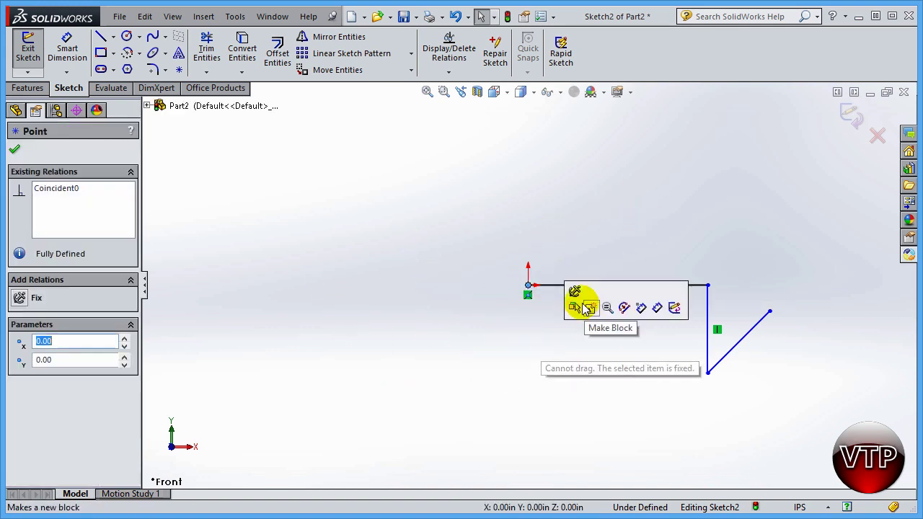
click(508, 305)
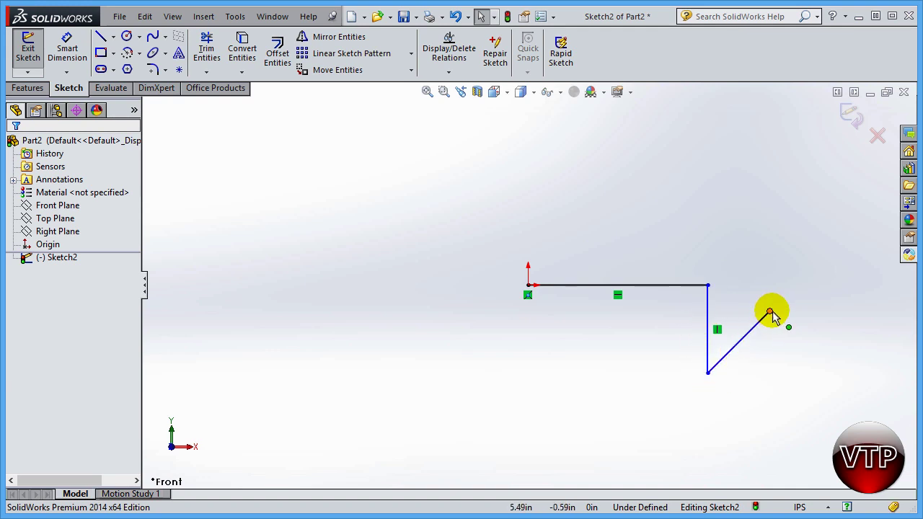
Stretch the vertical line, reposition the 45° line, then show the horizontal line's 4.14 length
mouse_move(707, 286)
mouse_down()
mouse_move(713, 268)
mouse_move(679, 257)
mouse_move(638, 272)
mouse_move(756, 272)
mouse_move(715, 287)
mouse_up()
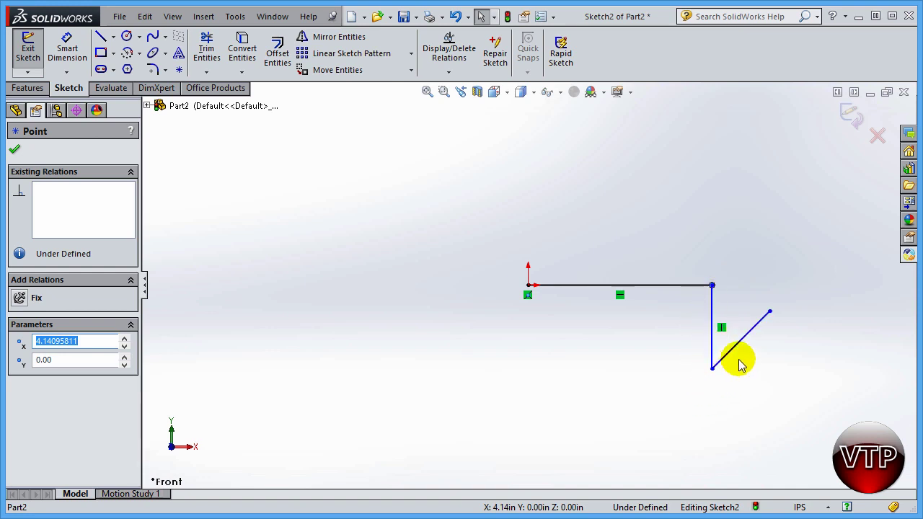
click(749, 337)
drag(757, 345, 784, 387)
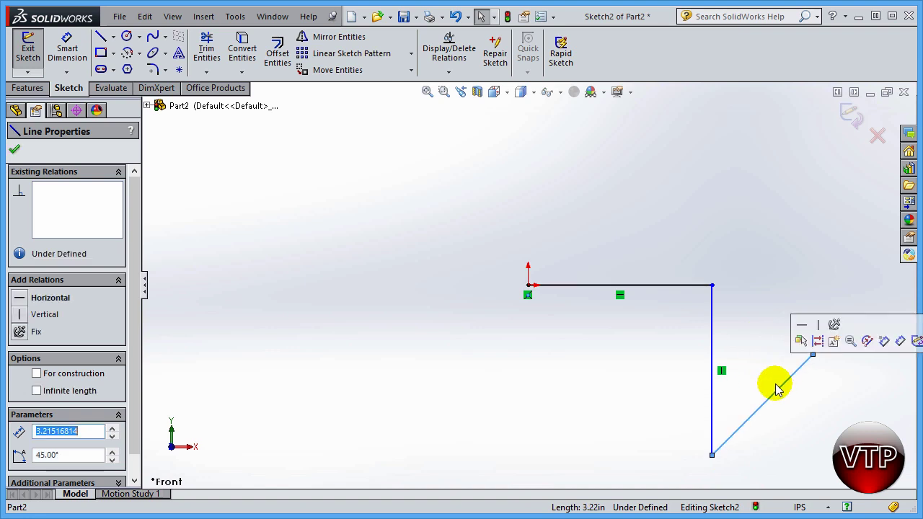
click(837, 429)
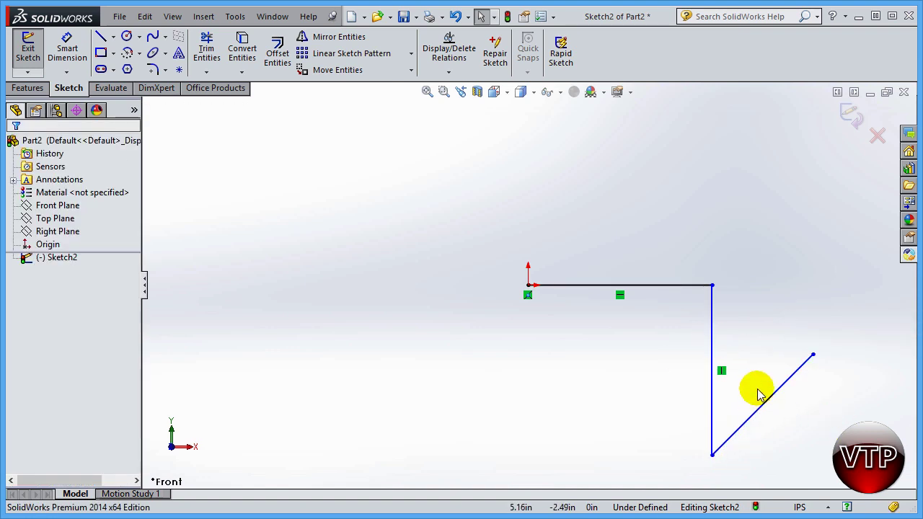
drag(785, 396, 768, 372)
click(645, 370)
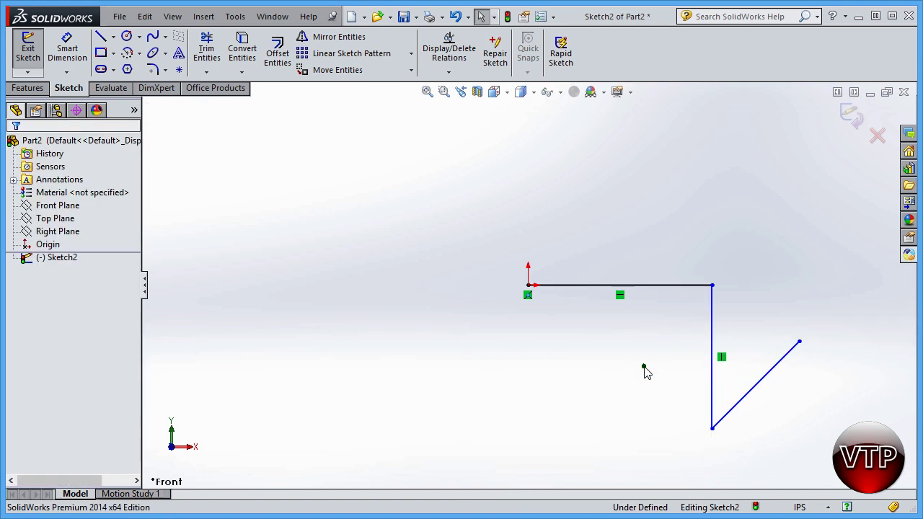
click(63, 56)
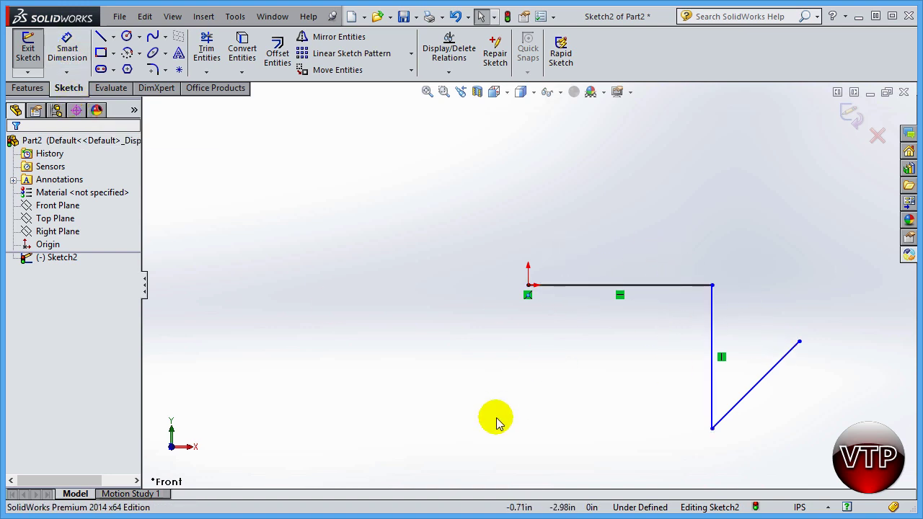
click(664, 287)
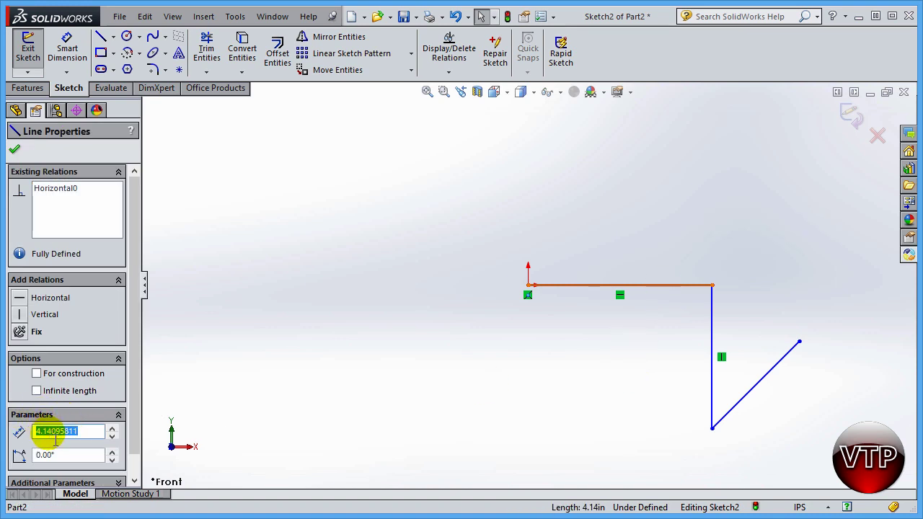
Set the horizontal line's length to exactly 4 in Line Properties and confirm with OK
click(111, 437)
click(112, 437)
click(112, 437)
click(112, 437)
click(112, 437)
click(112, 437)
click(112, 437)
click(112, 437)
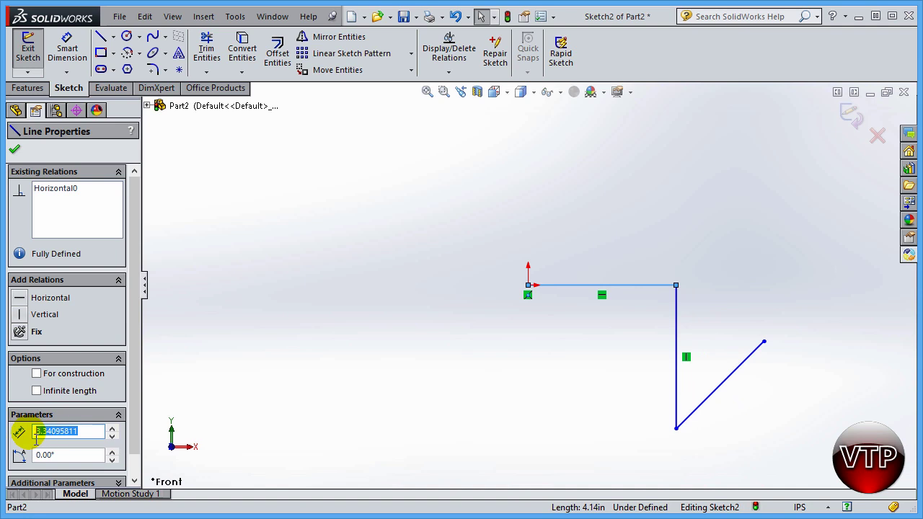
click(111, 432)
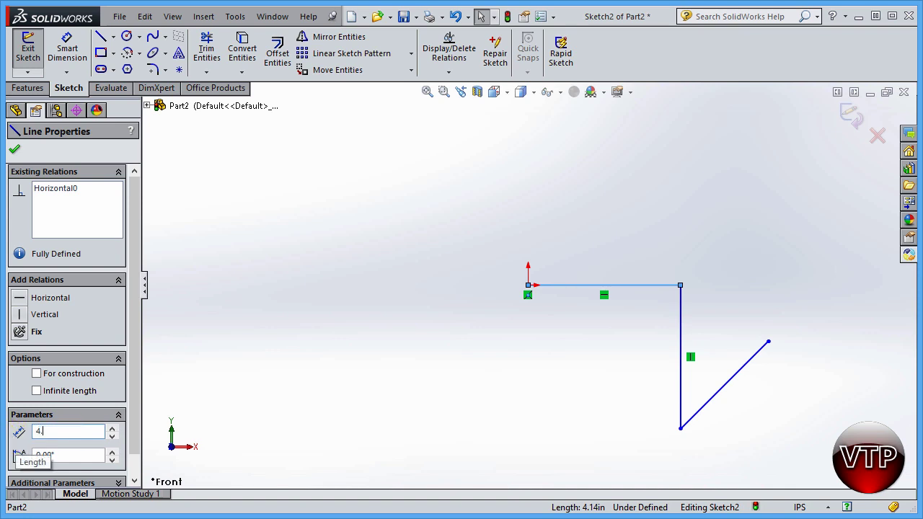
text(0)
key(Return)
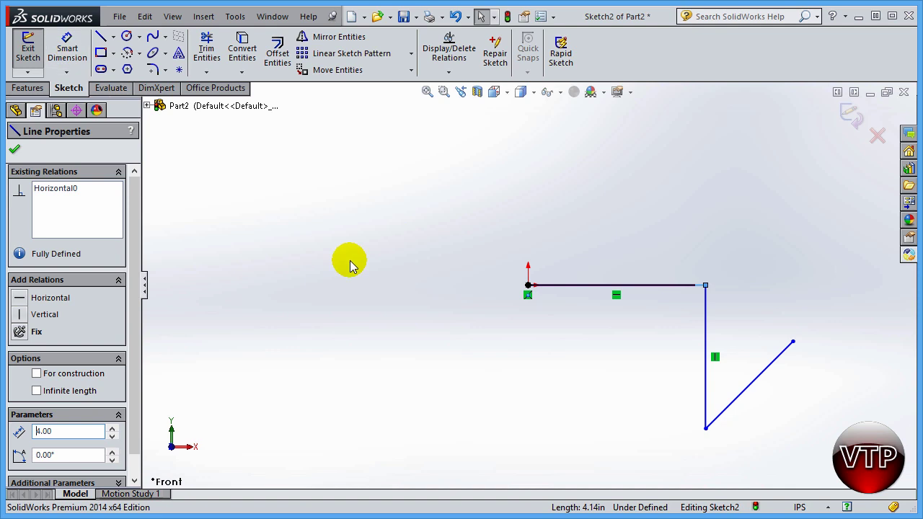
scroll(133, 453, down, 1)
scroll(137, 433, up, 1)
click(15, 149)
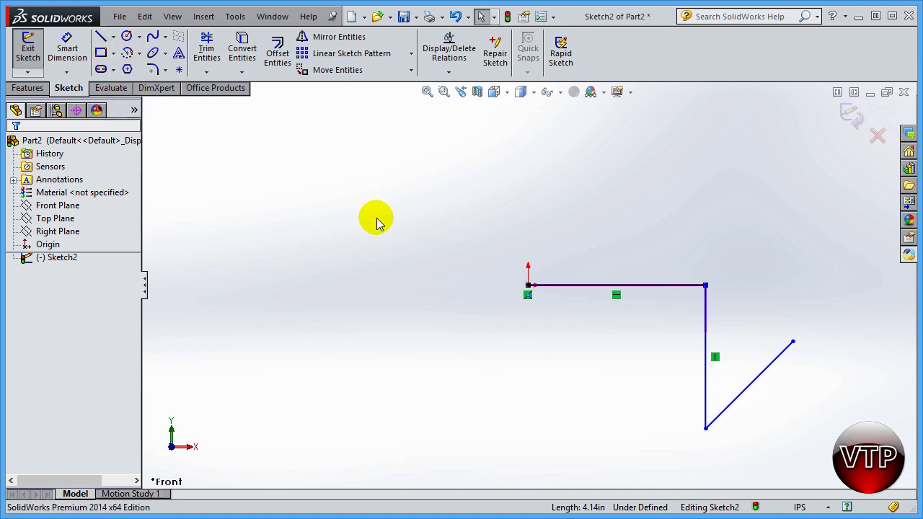
click(114, 54)
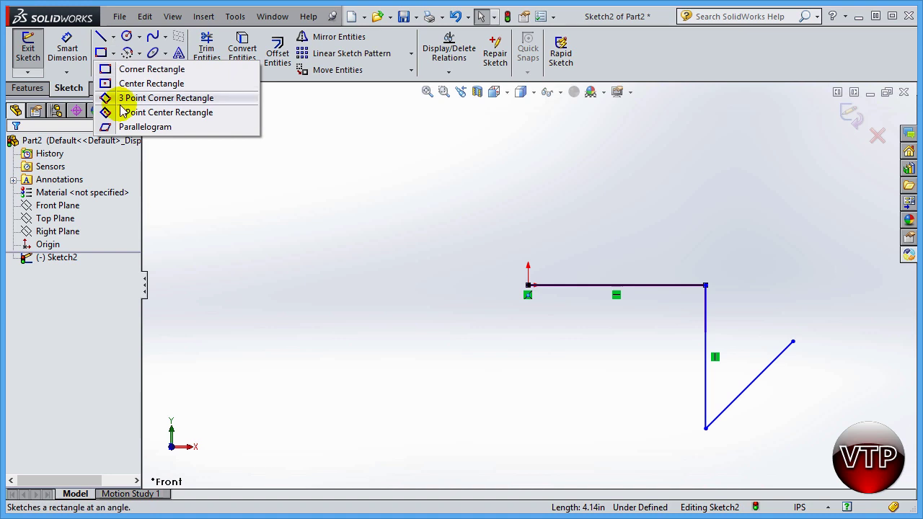
click(402, 227)
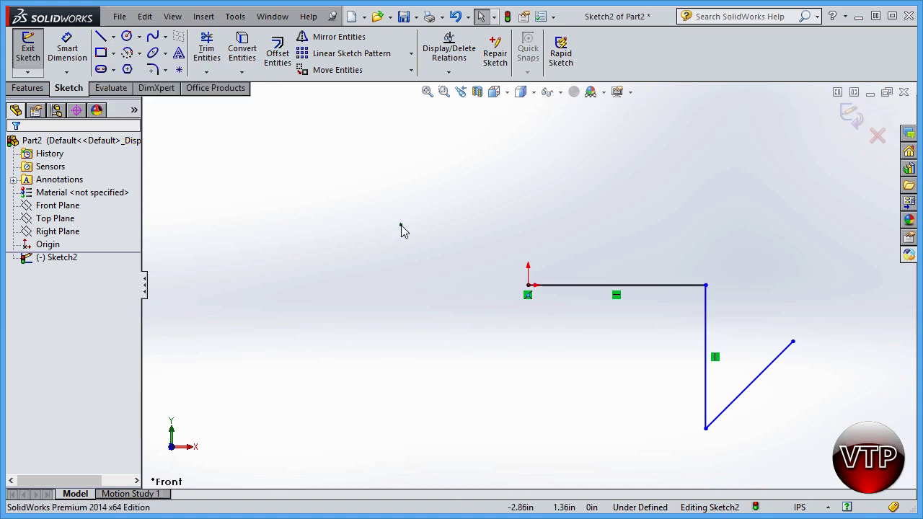